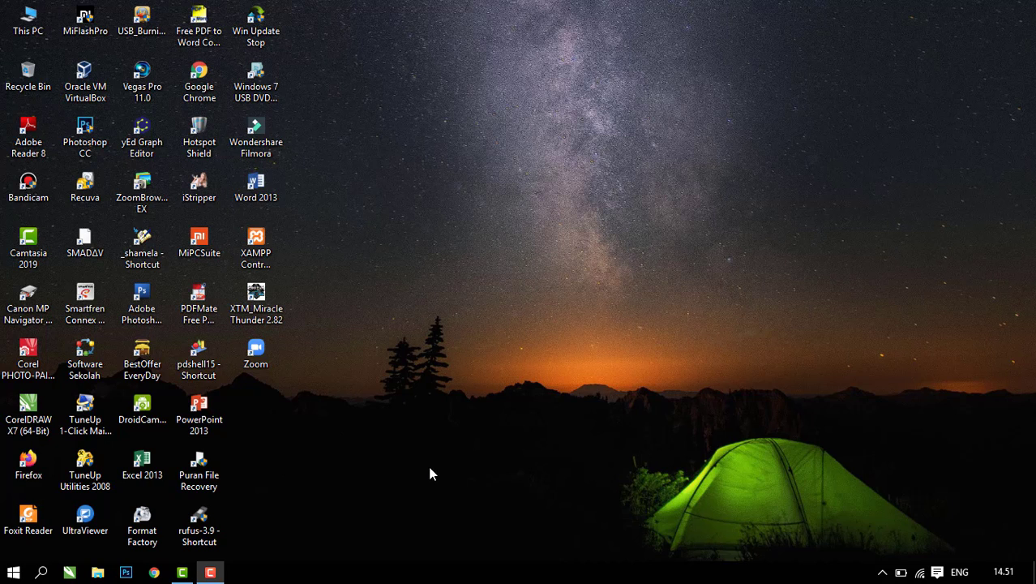
# Step: Launch Excel 2013 from its desktop shortcut and start a blank Book1 workbook
pyautogui.doubleClick(141, 473)
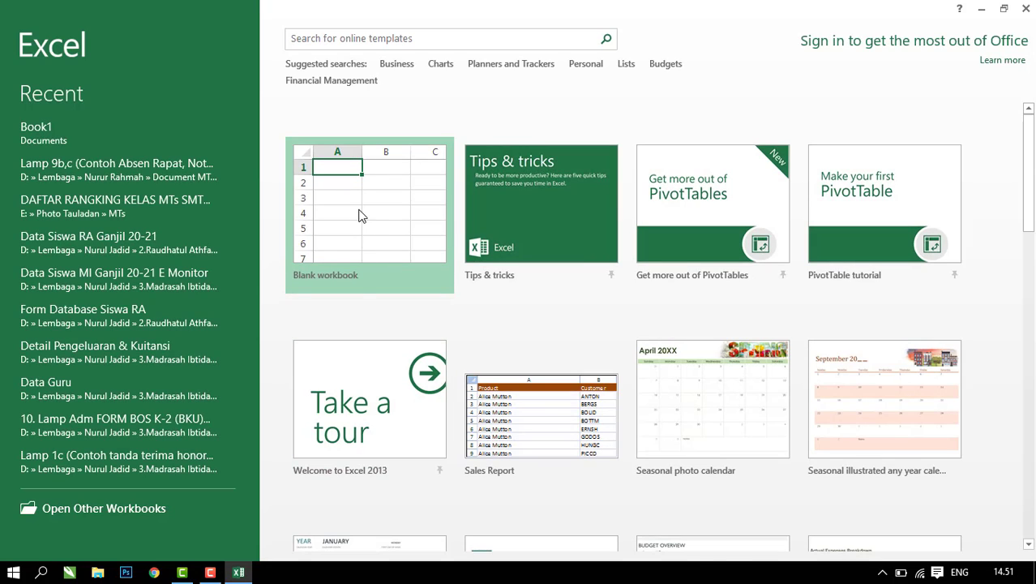
pyautogui.click(360, 215)
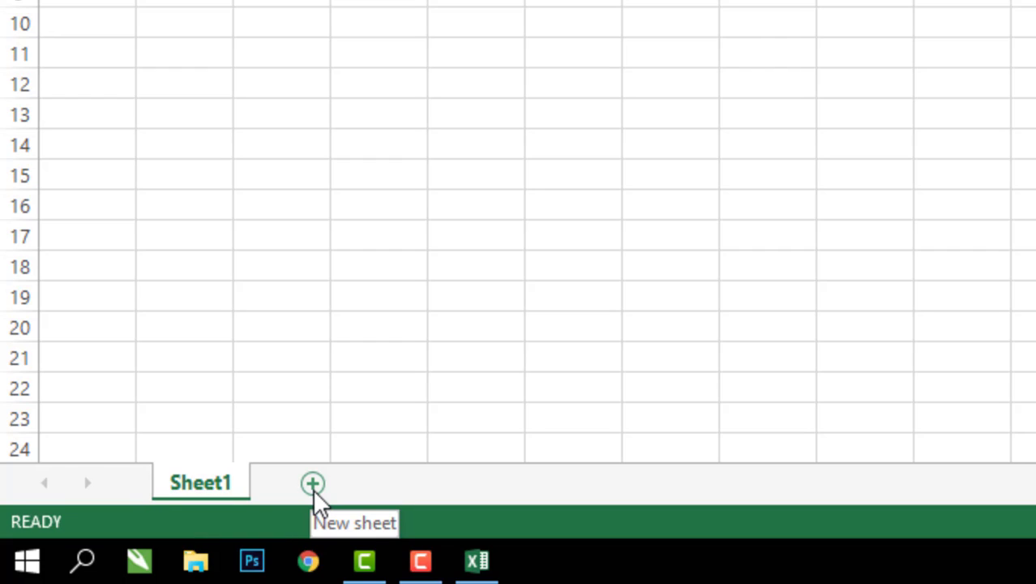
# Step: Add a Sheet2 worksheet and type 'Sheet 1' into cell A7 of Sheet1
pyautogui.click(314, 486)
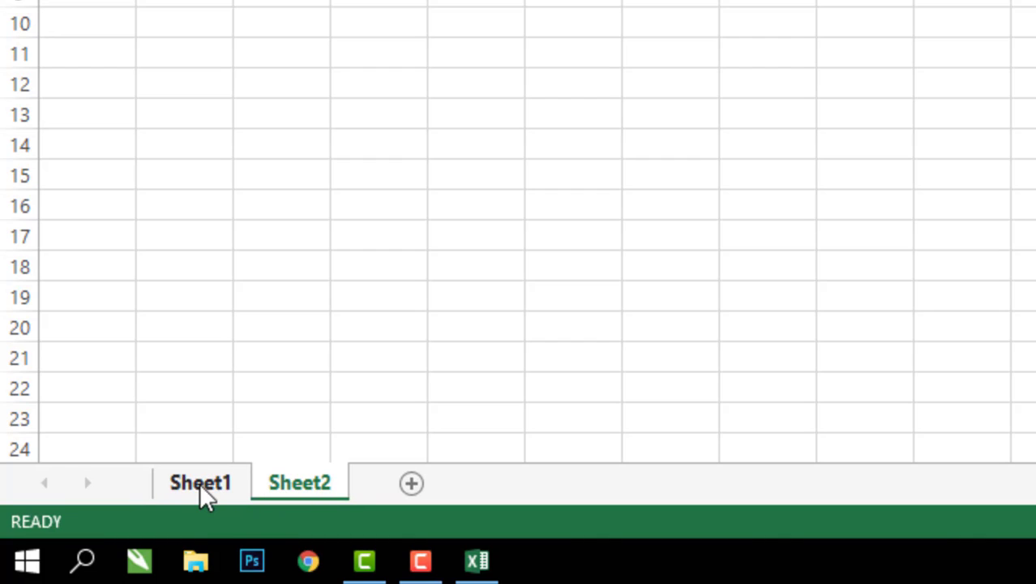
pyautogui.click(197, 488)
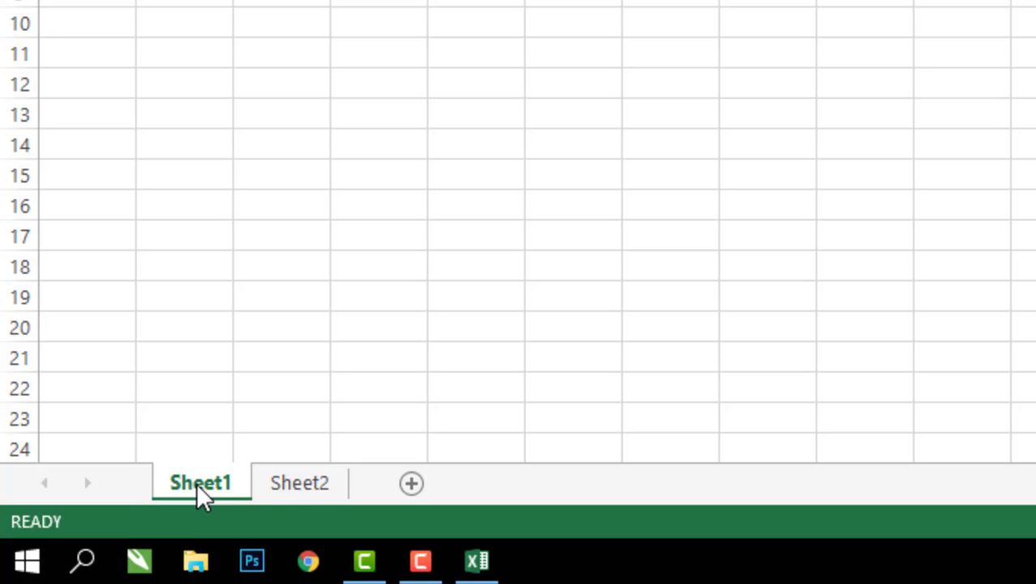
pyautogui.click(296, 486)
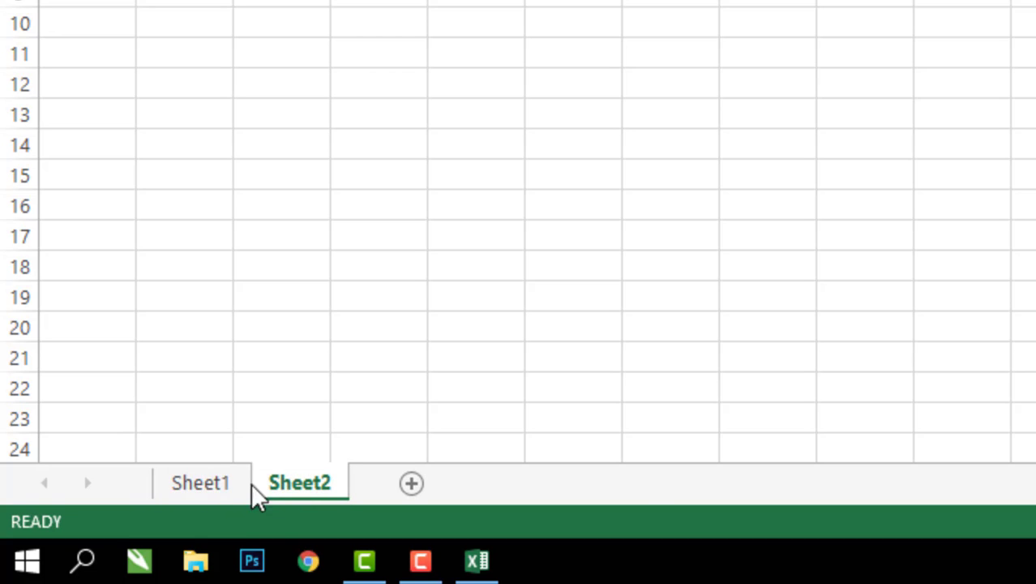
pyautogui.click(243, 490)
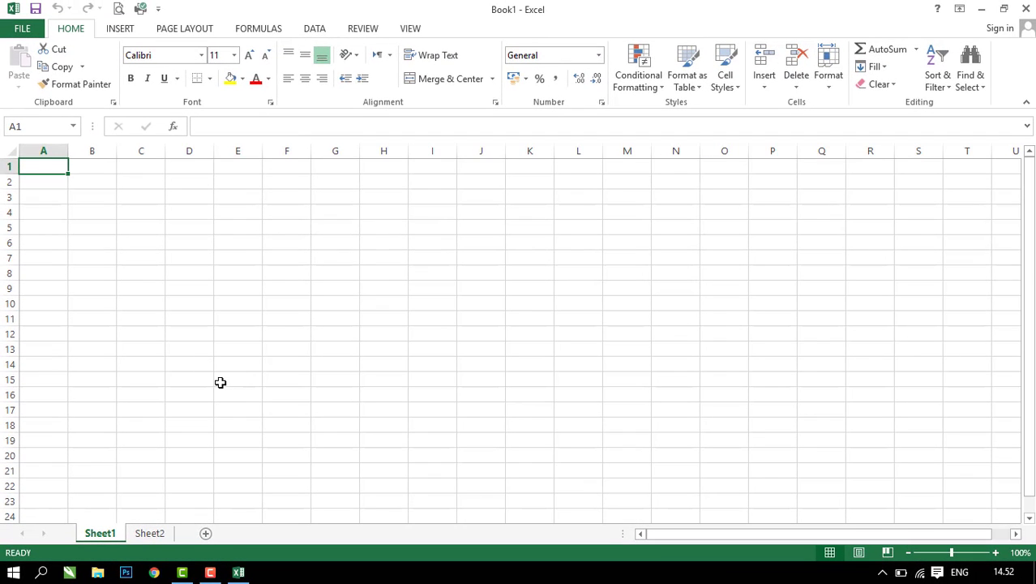
pyautogui.click(50, 257)
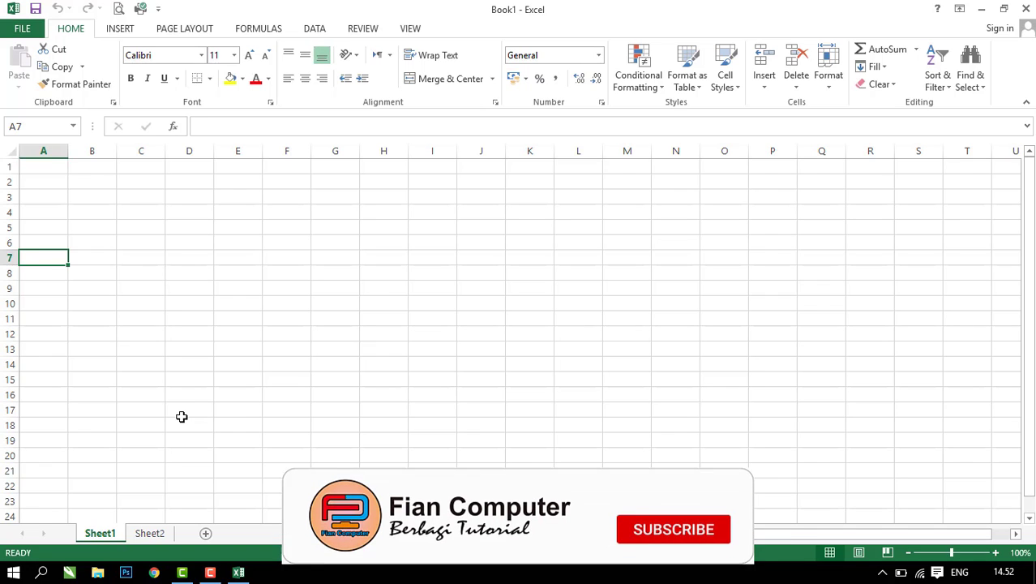
pyautogui.write('S')
pyautogui.write('h')
pyautogui.write('e')
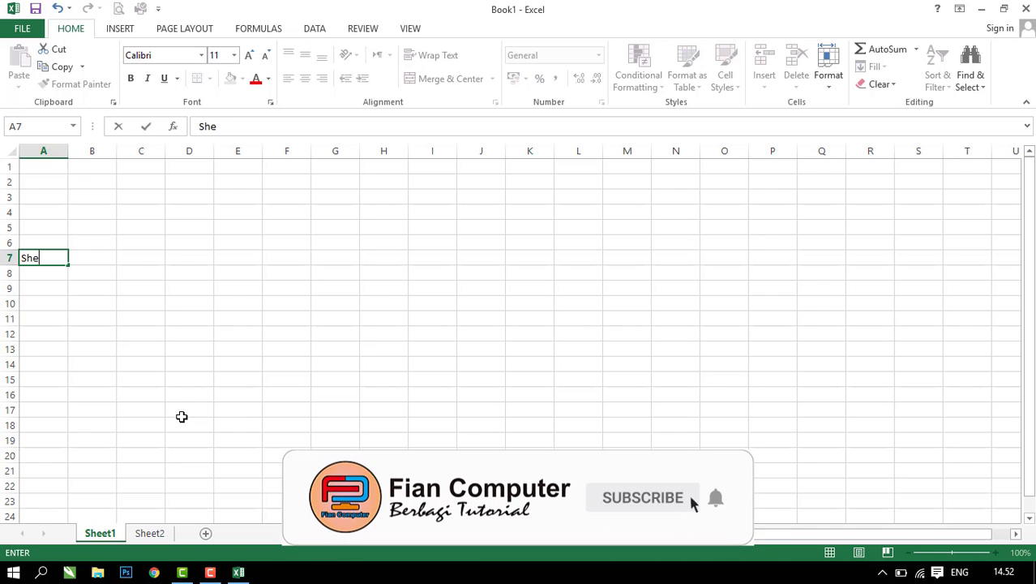
pyautogui.write('et 1')
pyautogui.click(151, 533)
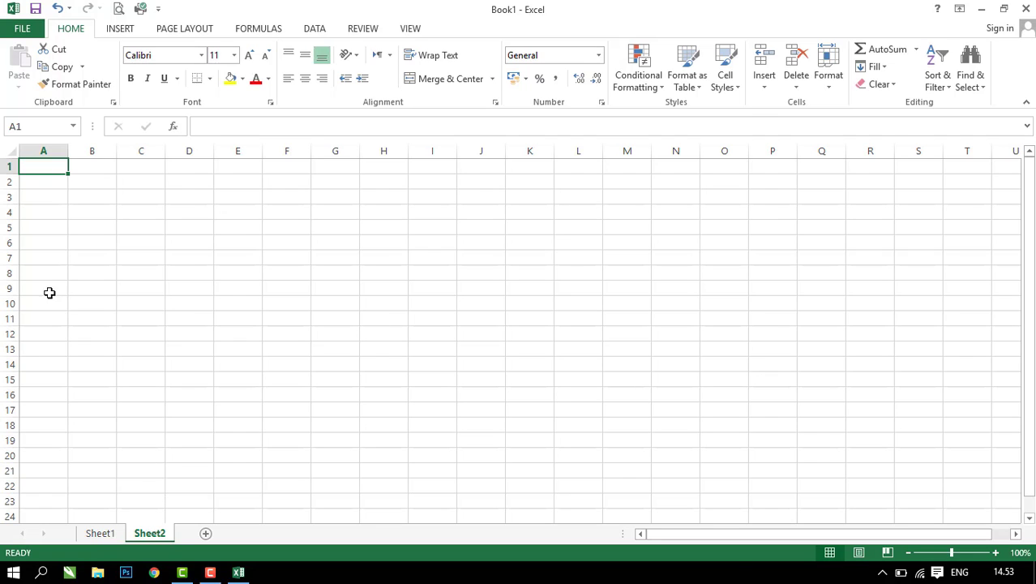
# Step: Enter the 'Sheet 2' label on Sheet2 and move it from A9 to A7
pyautogui.click(47, 289)
pyautogui.write('S')
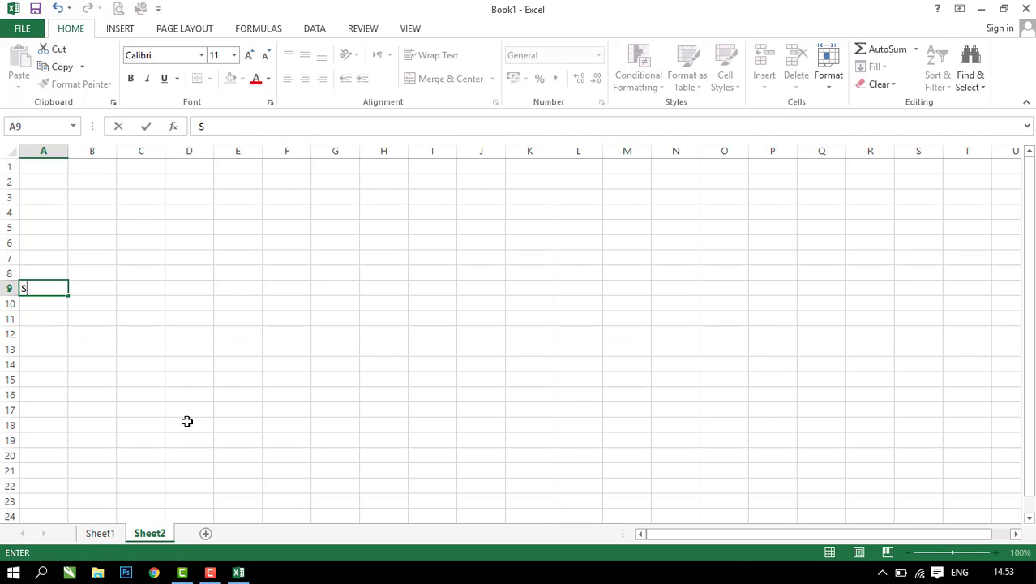
pyautogui.write('heet 2')
pyautogui.click(111, 535)
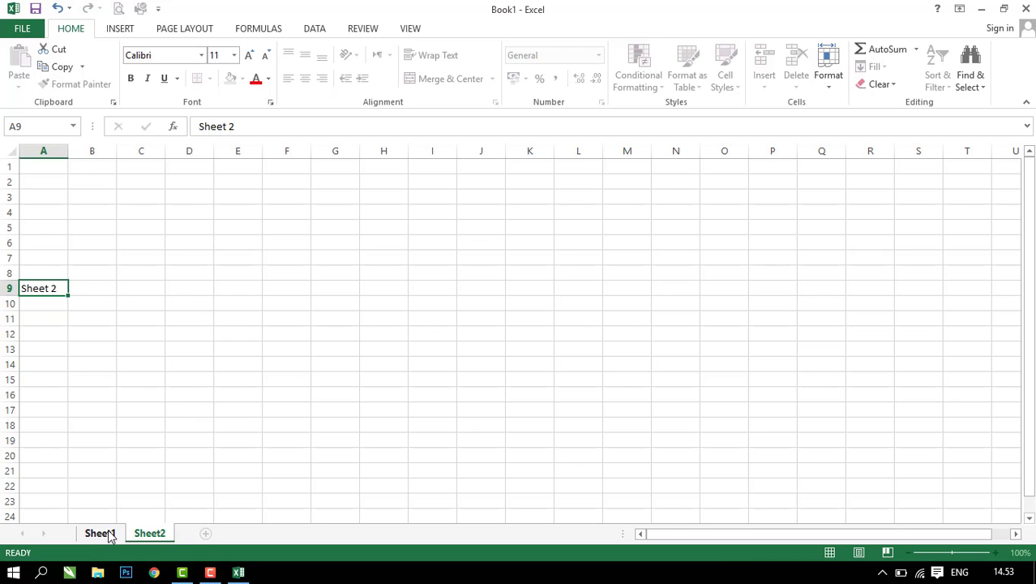
pyautogui.click(149, 533)
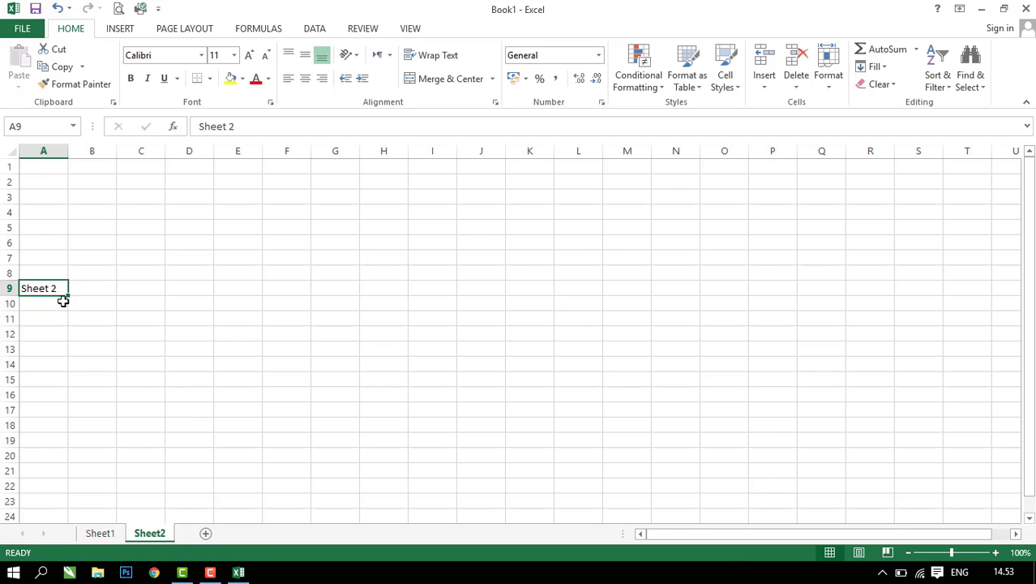
pyautogui.moveTo(52, 280); pyautogui.dragTo(54, 265)
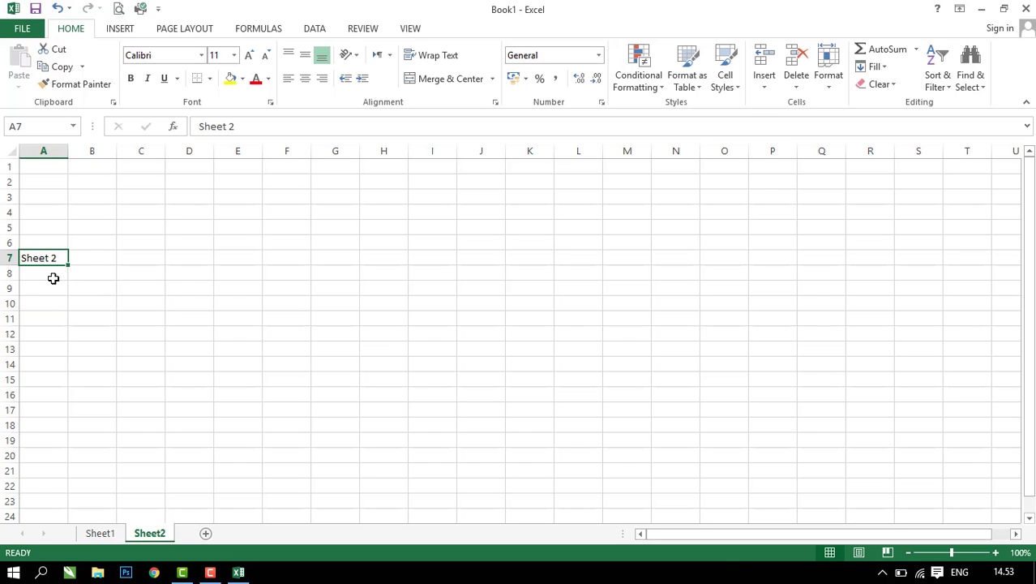
pyautogui.click(52, 278)
pyautogui.click(30, 257)
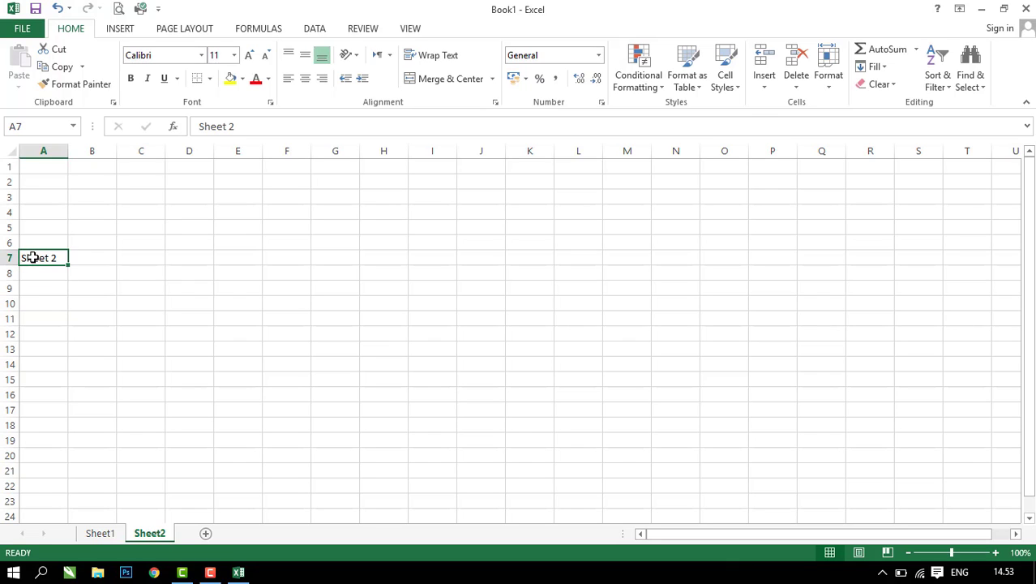
# Step: Make the 'Sheet 2' label 48 pt, then make the 'Sheet 1' label on Sheet1 48 pt
pyautogui.click(234, 55)
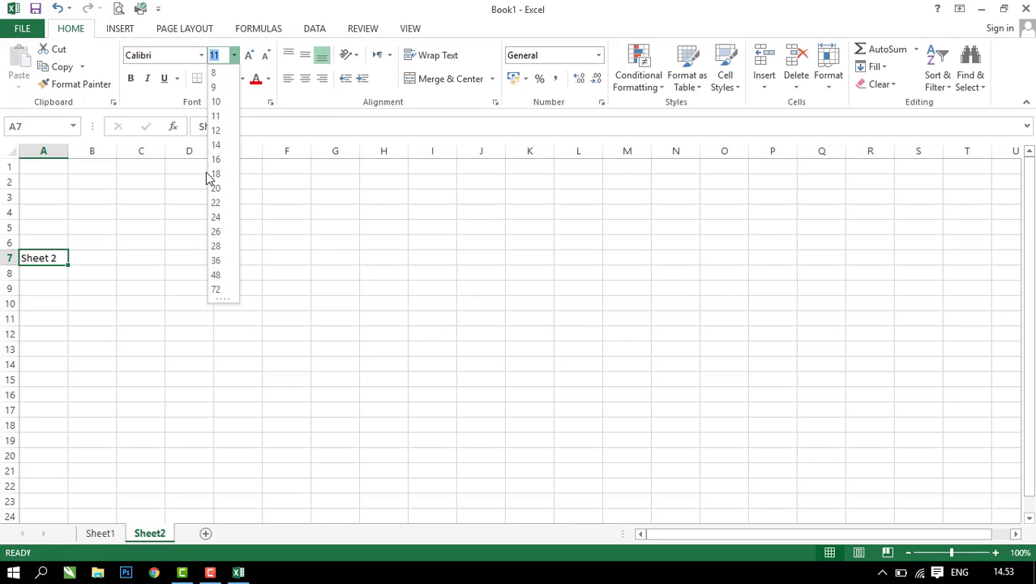
pyautogui.click(217, 232)
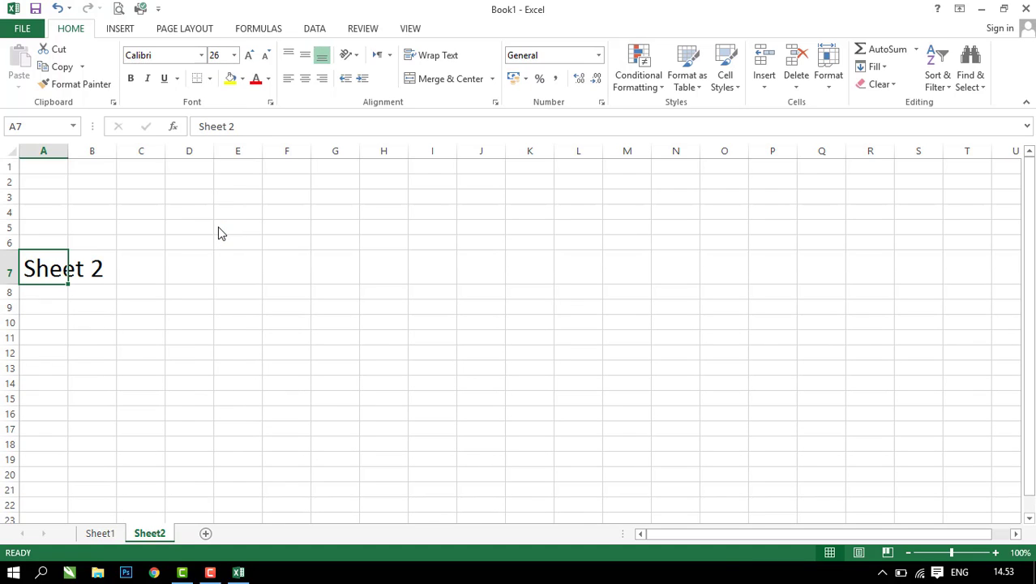
pyautogui.click(234, 55)
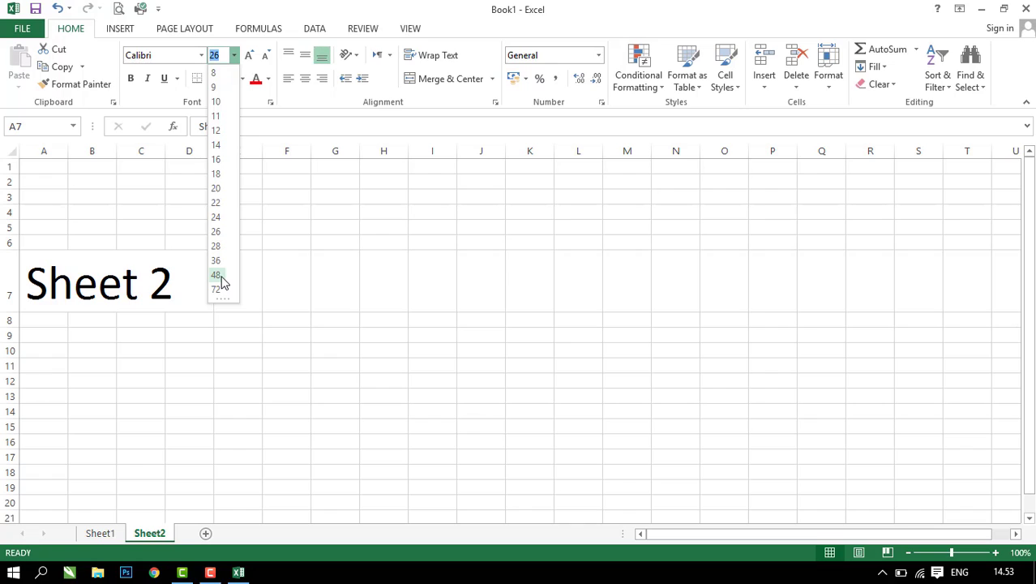
pyautogui.click(218, 276)
pyautogui.click(108, 536)
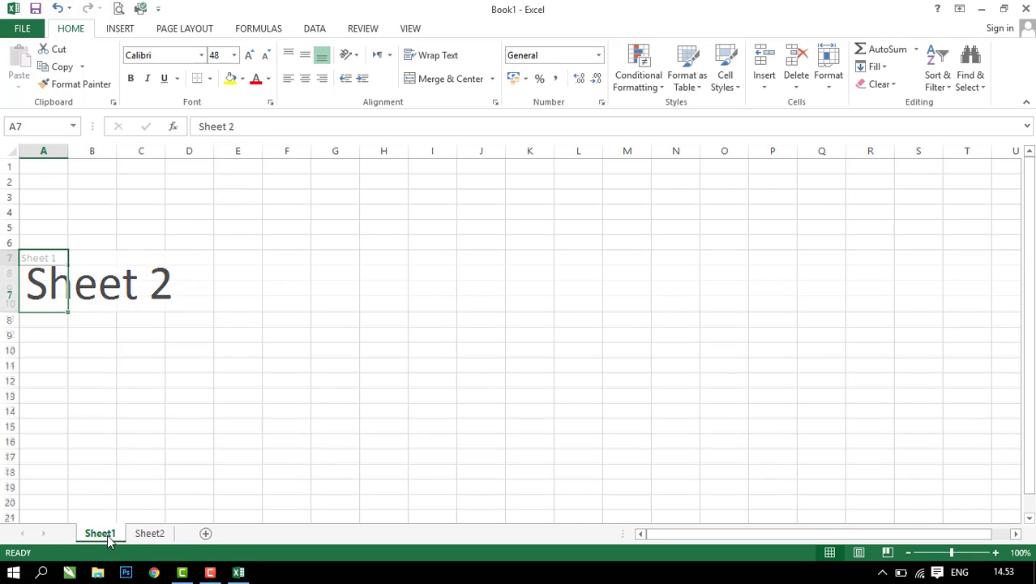
pyautogui.click(234, 57)
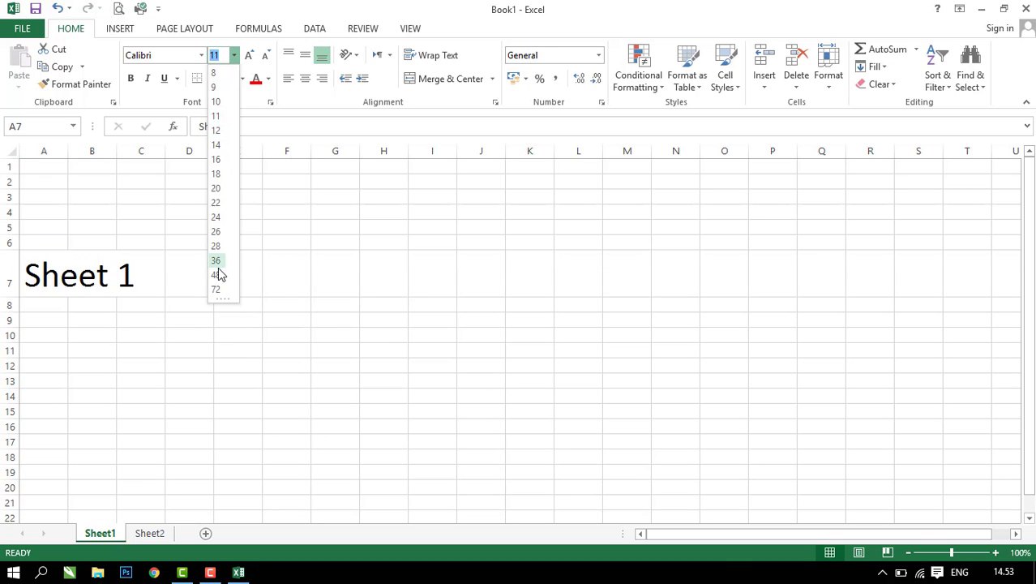
pyautogui.click(217, 275)
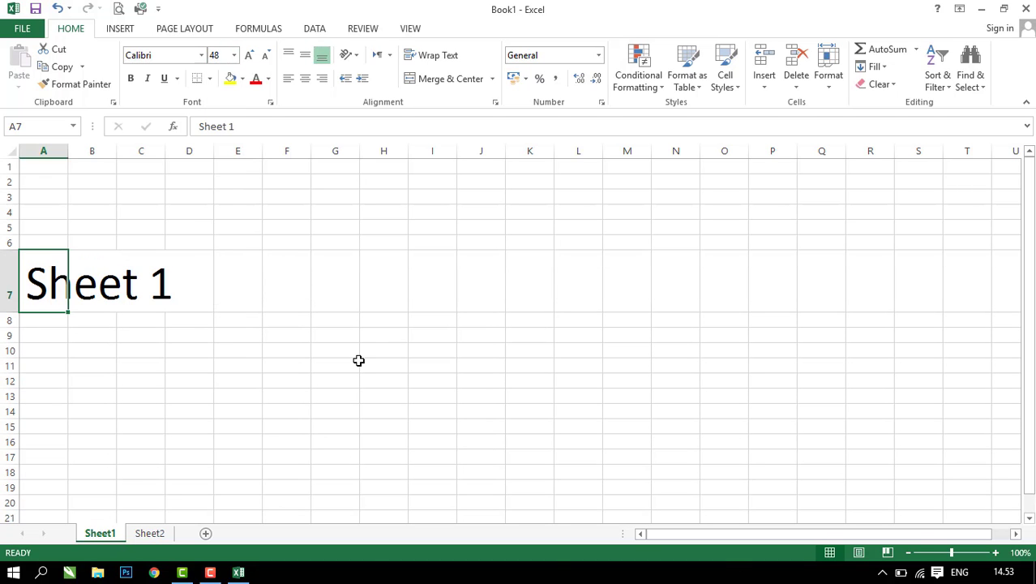
pyautogui.press('Down')
pyautogui.press('Down')
pyautogui.press('Down')
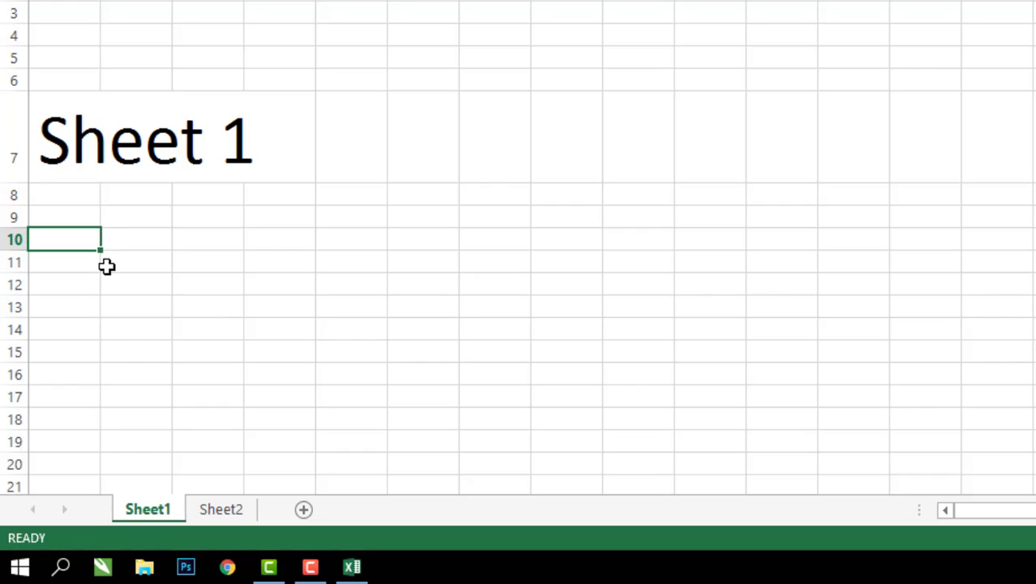
pyautogui.click(215, 512)
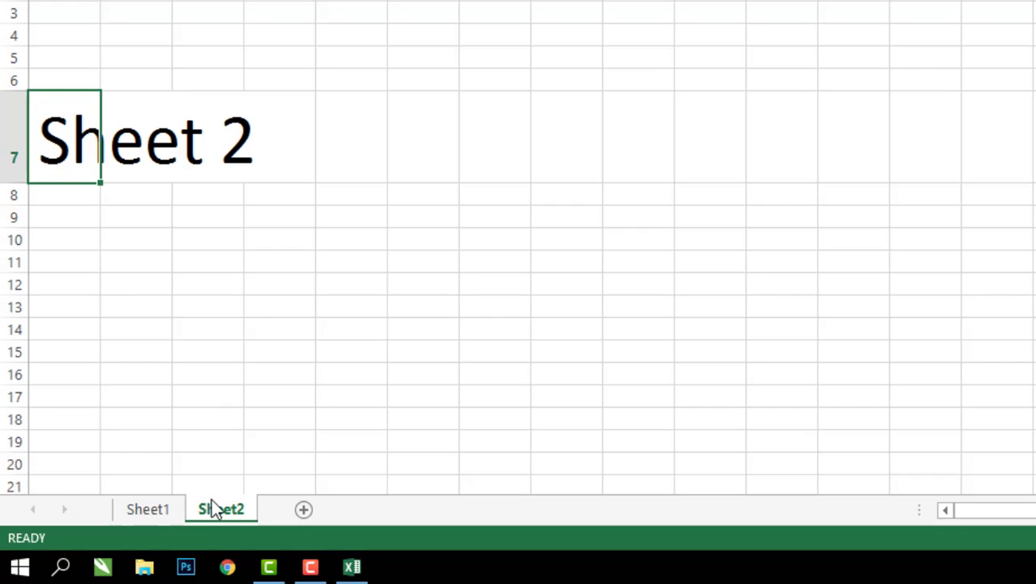
pyautogui.click(76, 241)
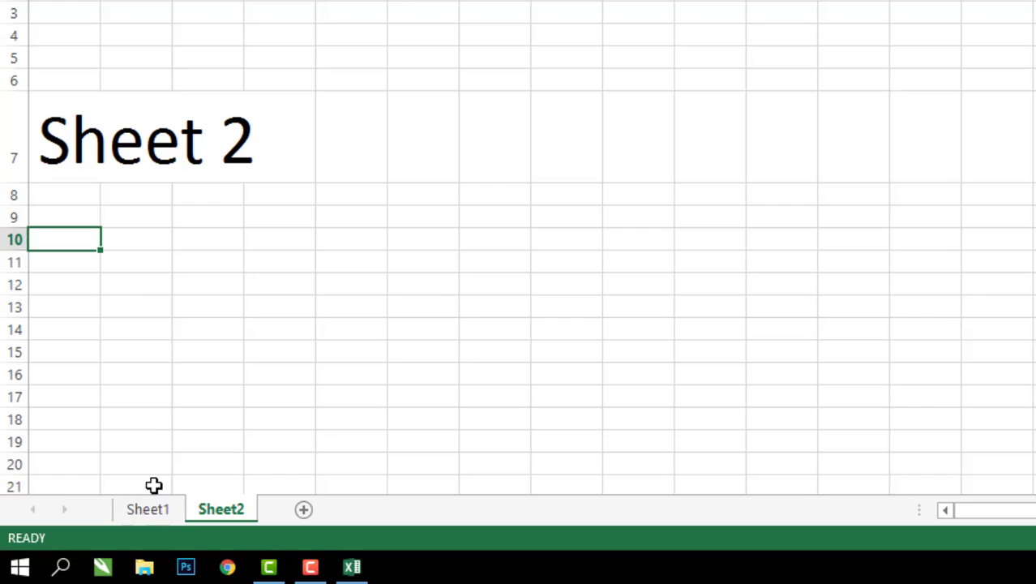
pyautogui.click(139, 511)
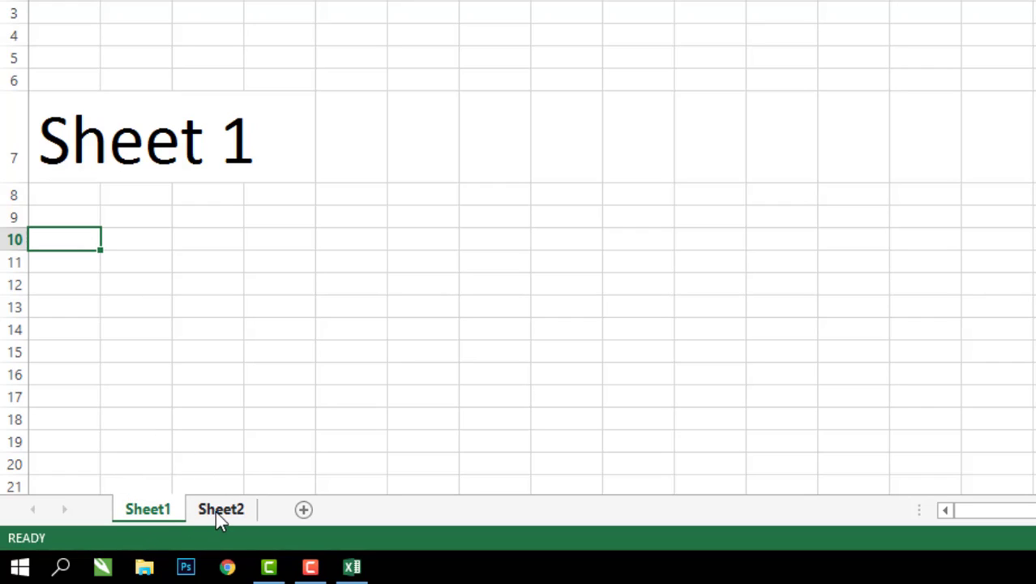
pyautogui.click(217, 512)
pyautogui.click(162, 513)
pyautogui.click(213, 512)
pyautogui.click(166, 512)
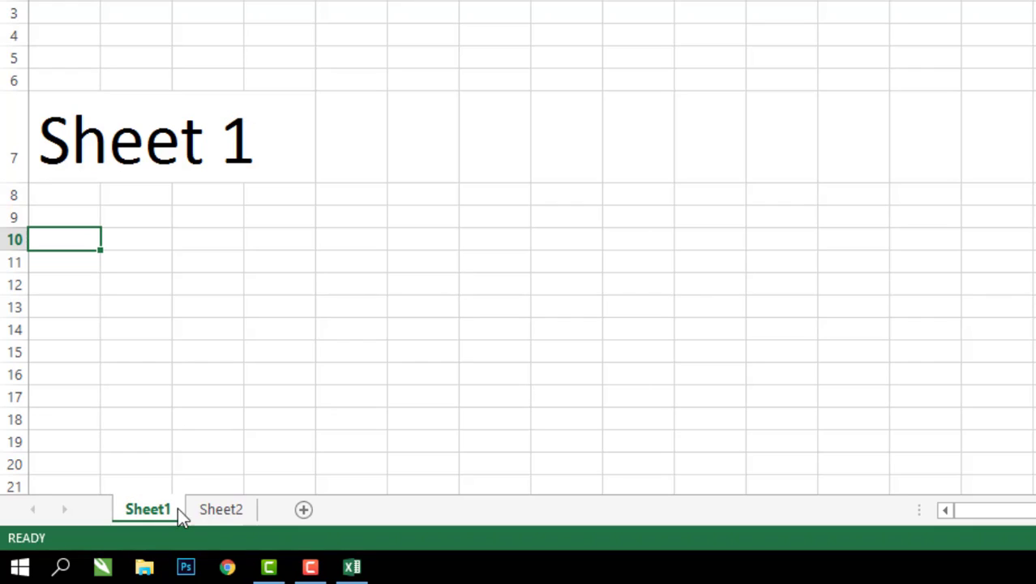
pyautogui.click(224, 512)
pyautogui.click(172, 512)
pyautogui.click(218, 508)
pyautogui.click(162, 507)
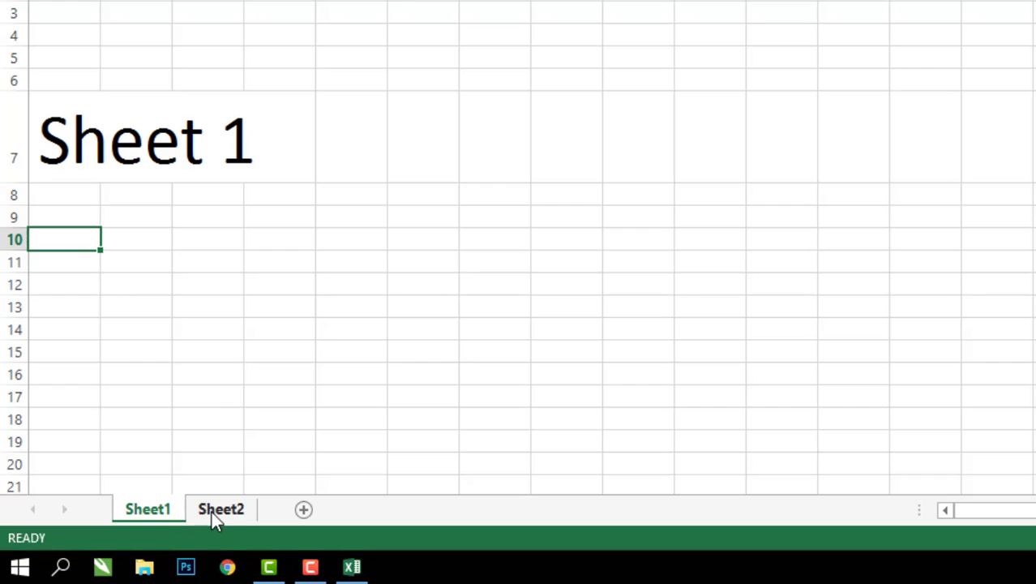
pyautogui.click(213, 511)
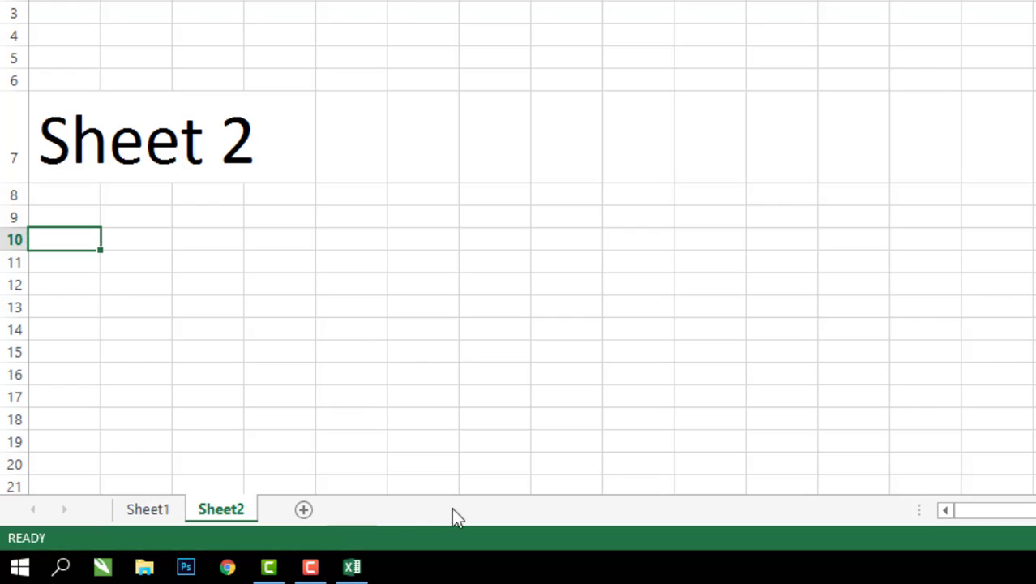
pyautogui.click(160, 510)
pyautogui.click(209, 511)
pyautogui.click(153, 510)
pyautogui.click(217, 511)
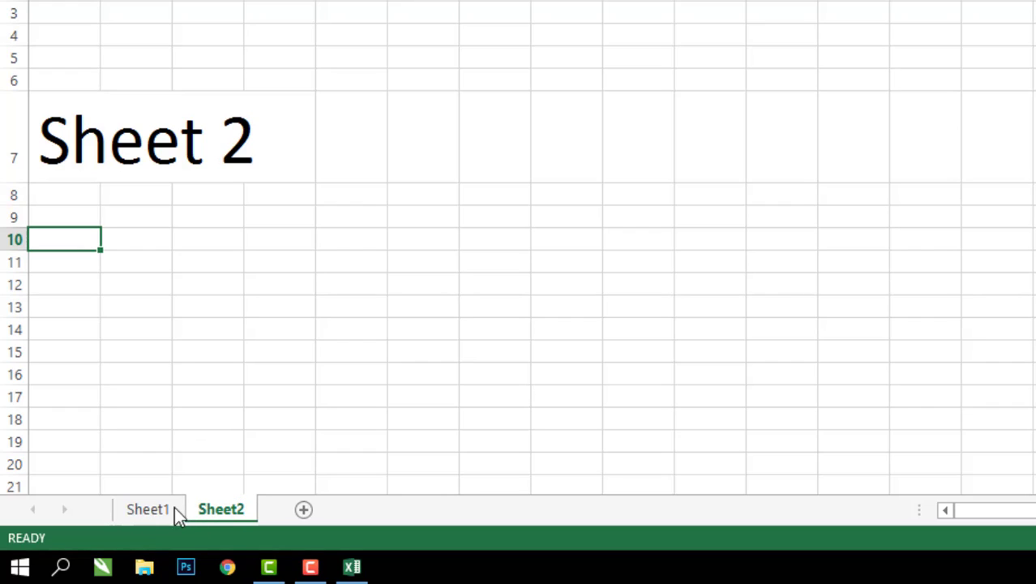
pyautogui.click(152, 509)
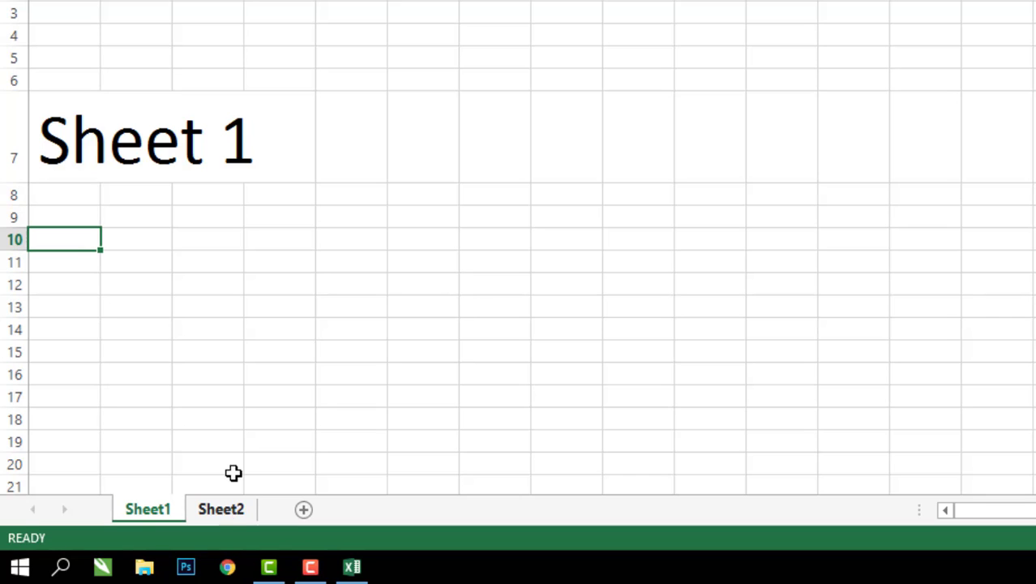
pyautogui.click(225, 513)
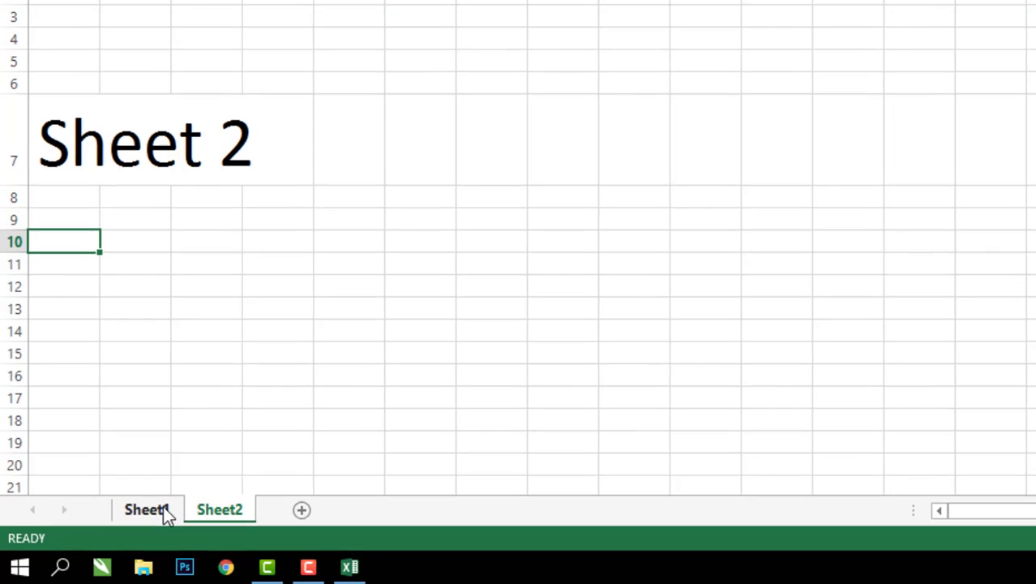
pyautogui.click(163, 509)
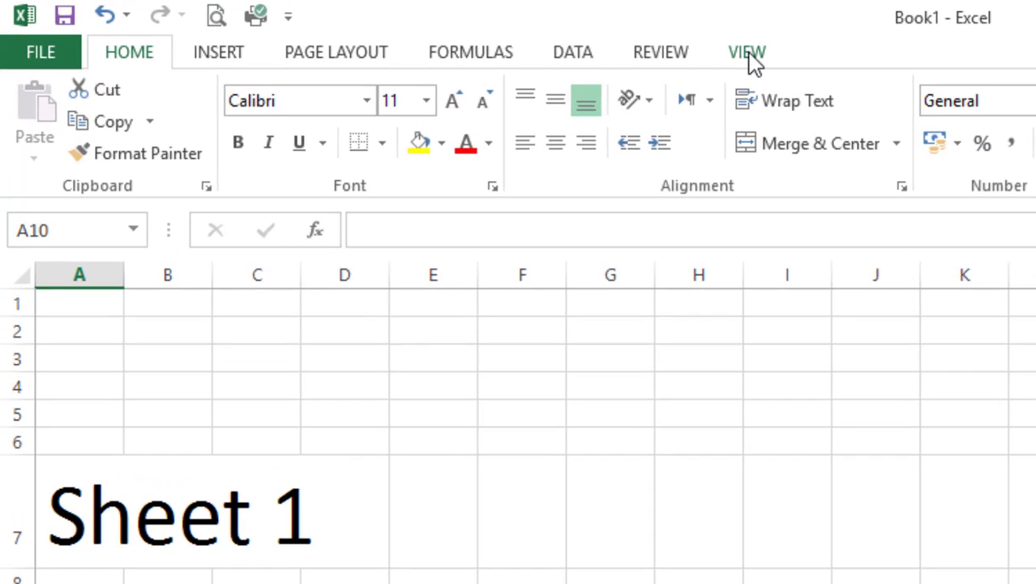
# Step: With Sheet2 showing, use VIEW > New Window to create a second Book1:2 window
pyautogui.click(747, 53)
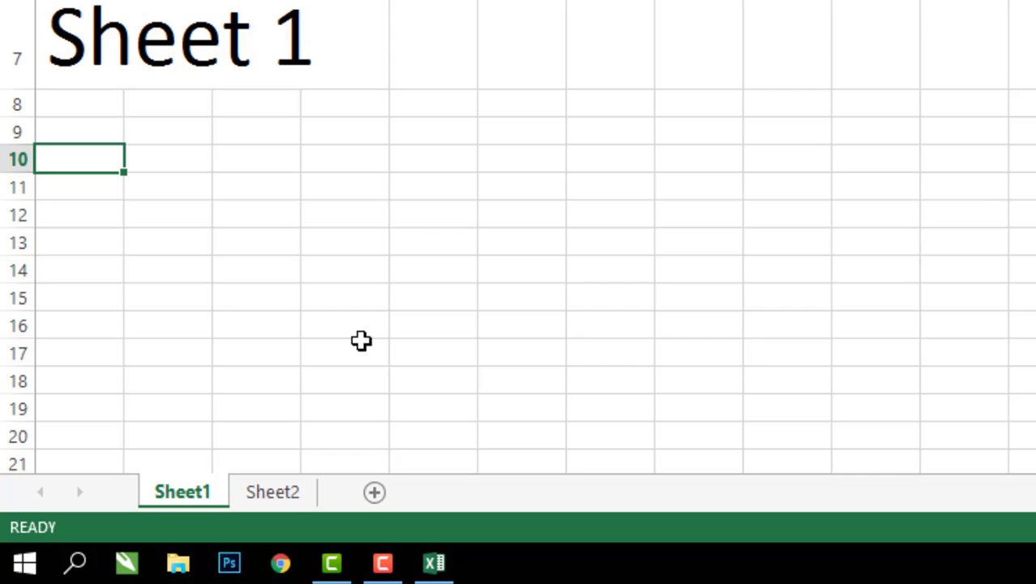
pyautogui.click(290, 496)
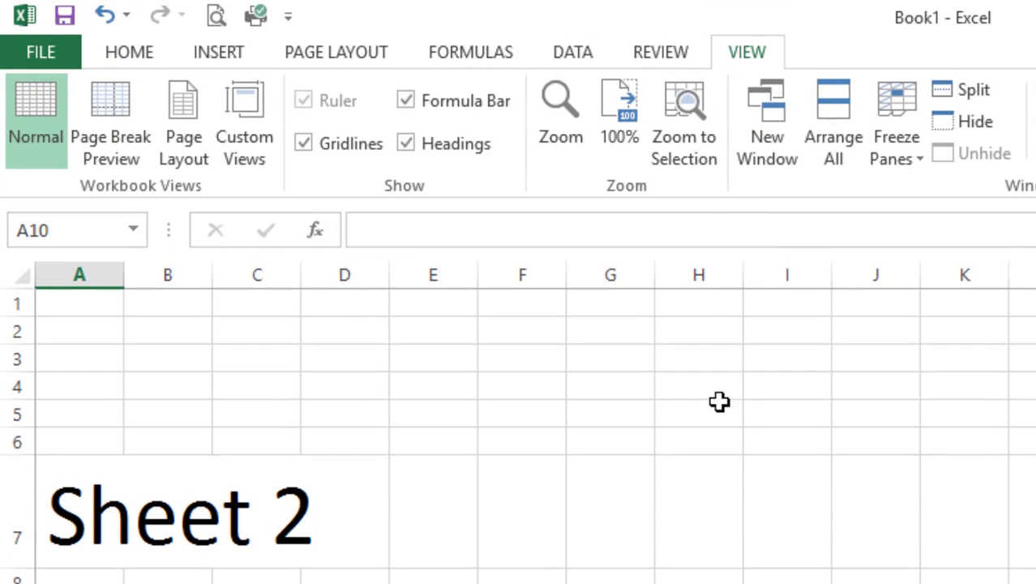
pyautogui.click(780, 168)
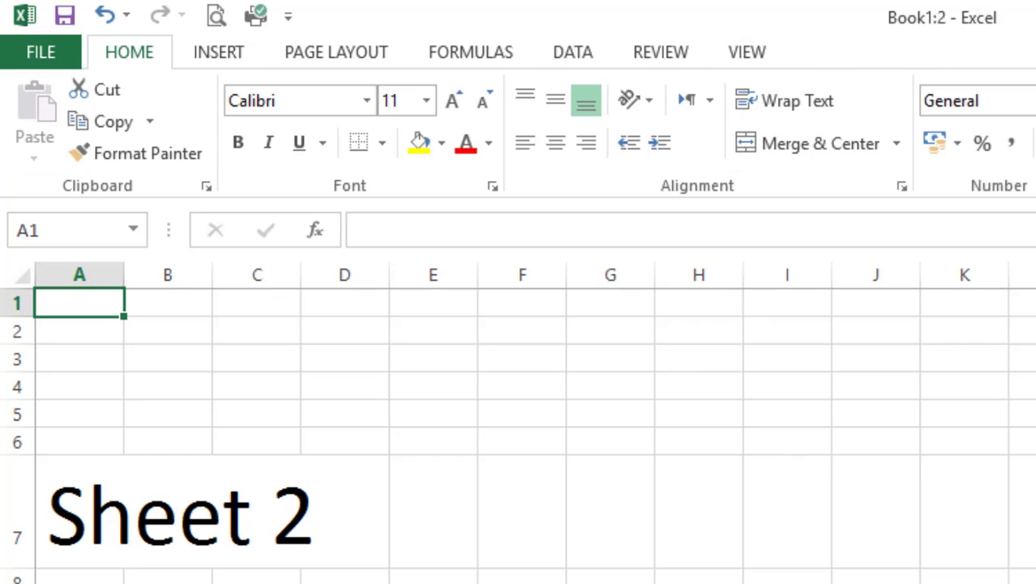
pyautogui.moveTo(435, 570)
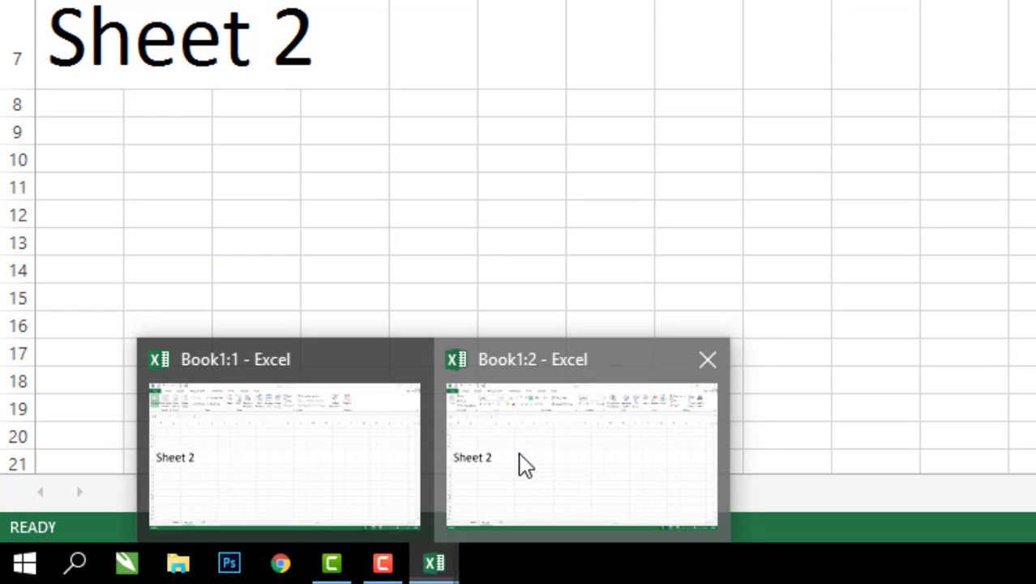
# Step: Bring the Book1:2 window forward and snap it to the left half with Win+Left
pyautogui.click(525, 464)
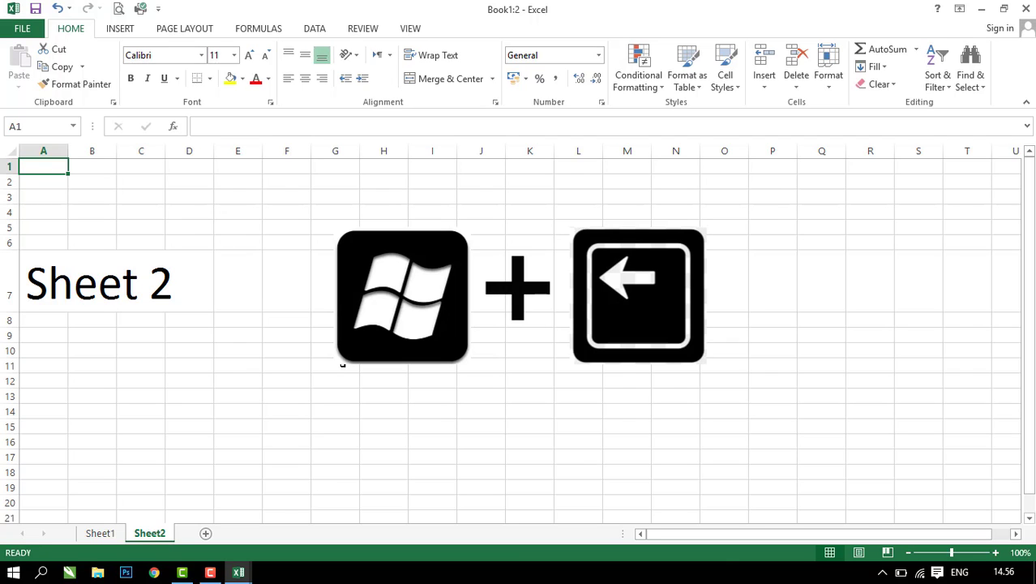
pyautogui.press('super+Left')
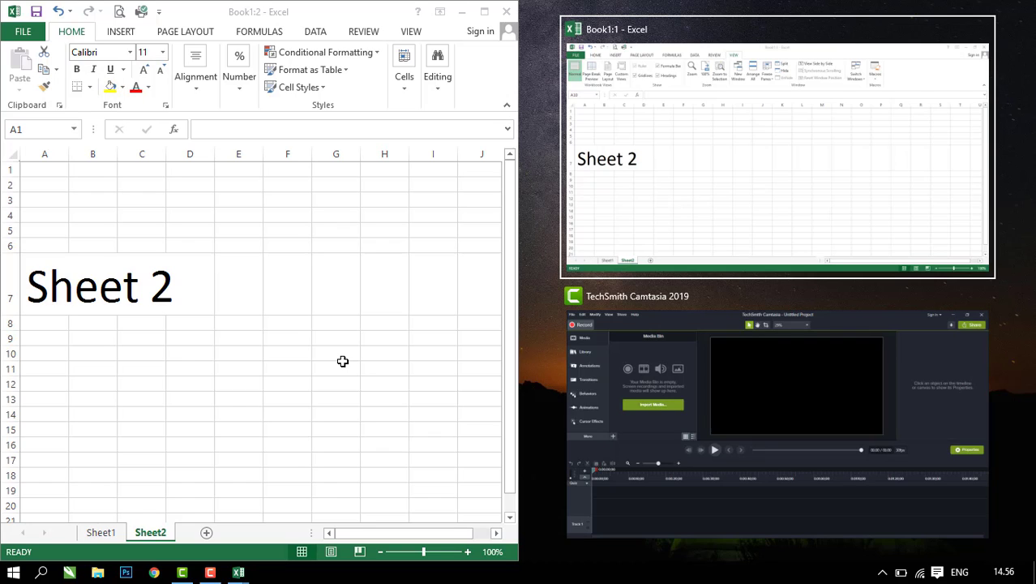
# Step: Fill the right half with Book1:1 on Sheet2 and show Sheet1 in the left window
pyautogui.click(761, 167)
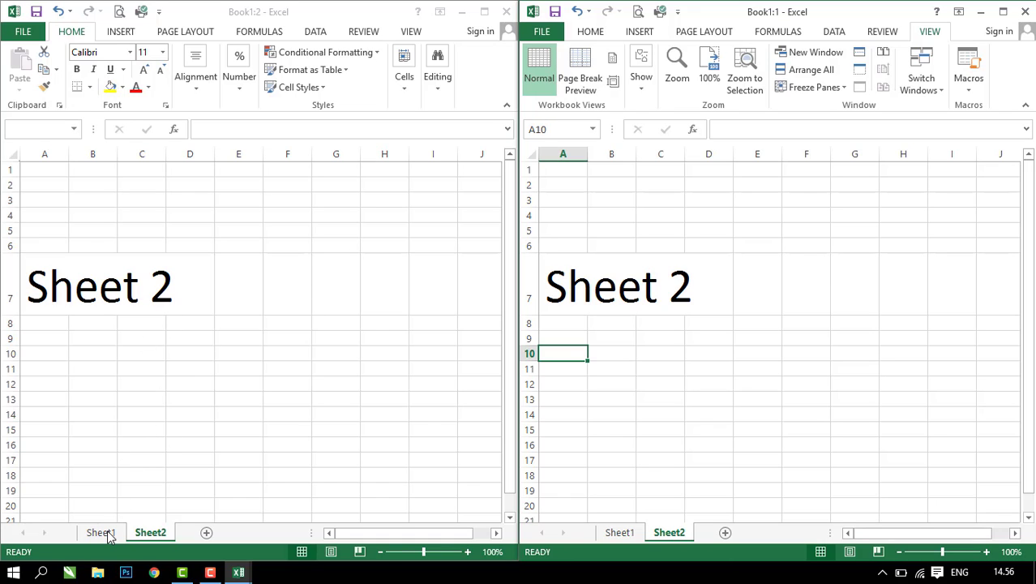
pyautogui.click(108, 539)
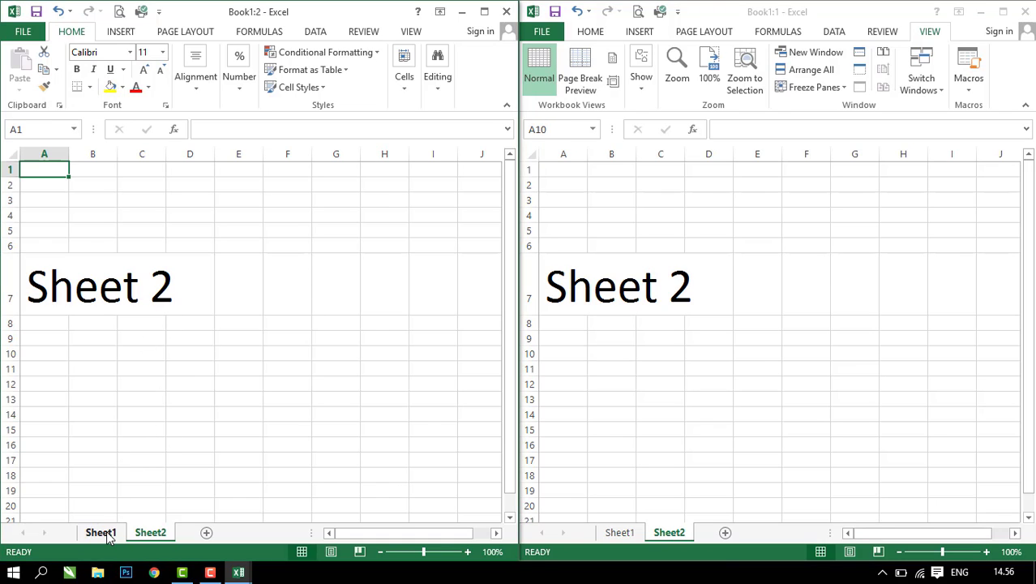
pyautogui.click(111, 540)
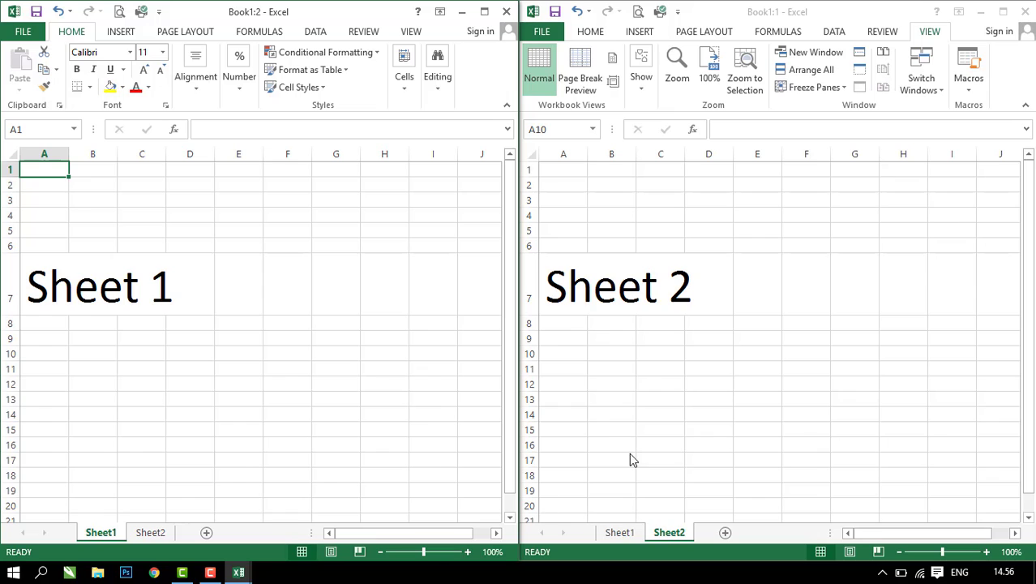
pyautogui.click(264, 323)
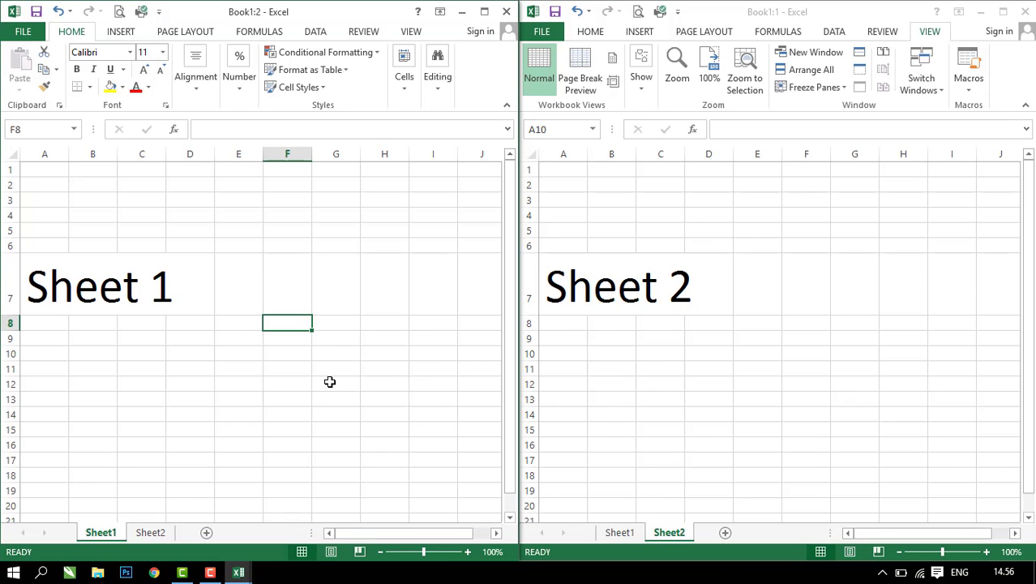
pyautogui.click(681, 361)
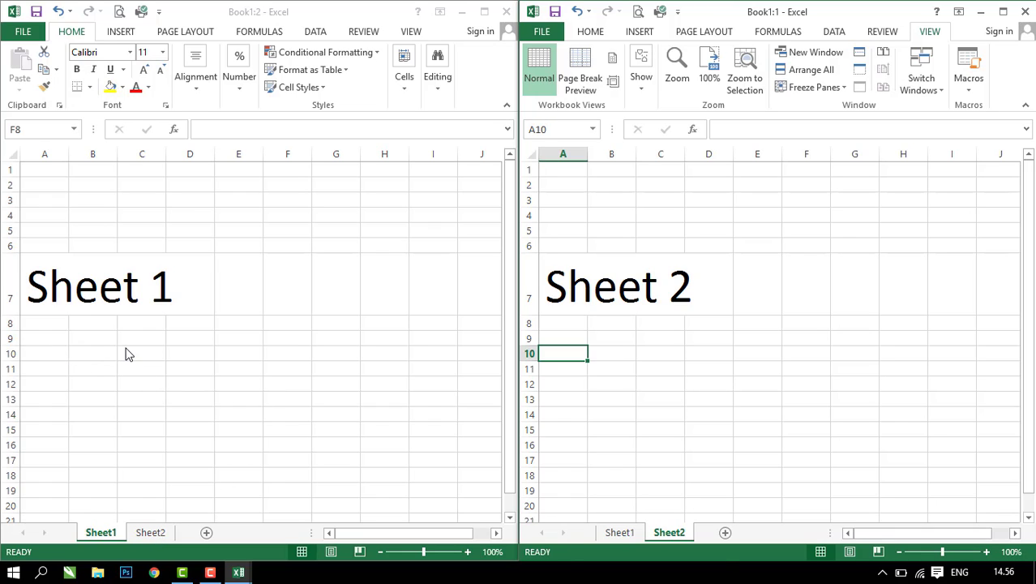
pyautogui.click(655, 343)
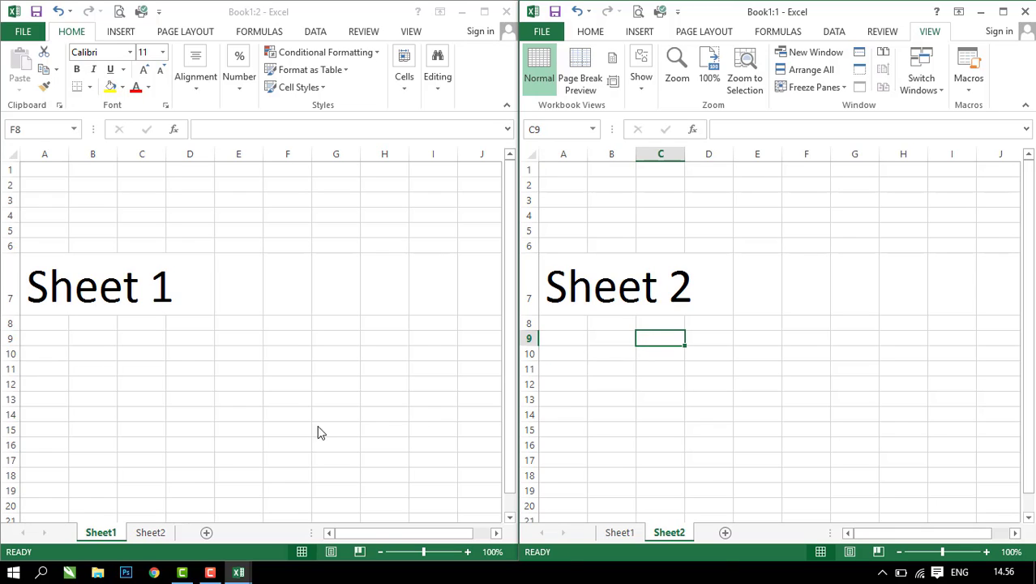